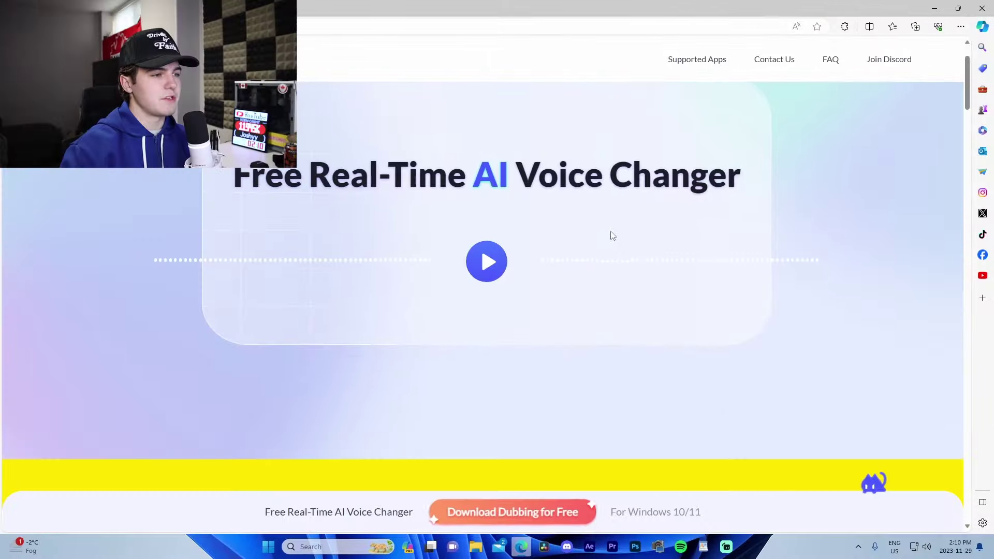
Scroll down the Dubbing AI homepage offering the free real-time voice changer for Windows.
scroll(611, 234, "down", 3)
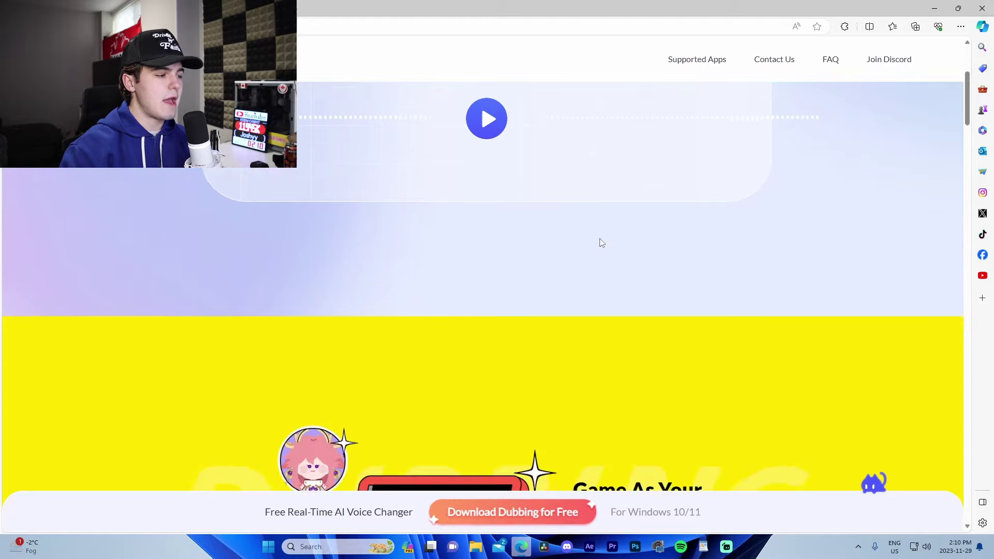
Browse the Dubbing AI homepage, then jump to the Supported Apps section for games and apps.
scroll(599, 240, "up", 1)
scroll(559, 240, "up", 3)
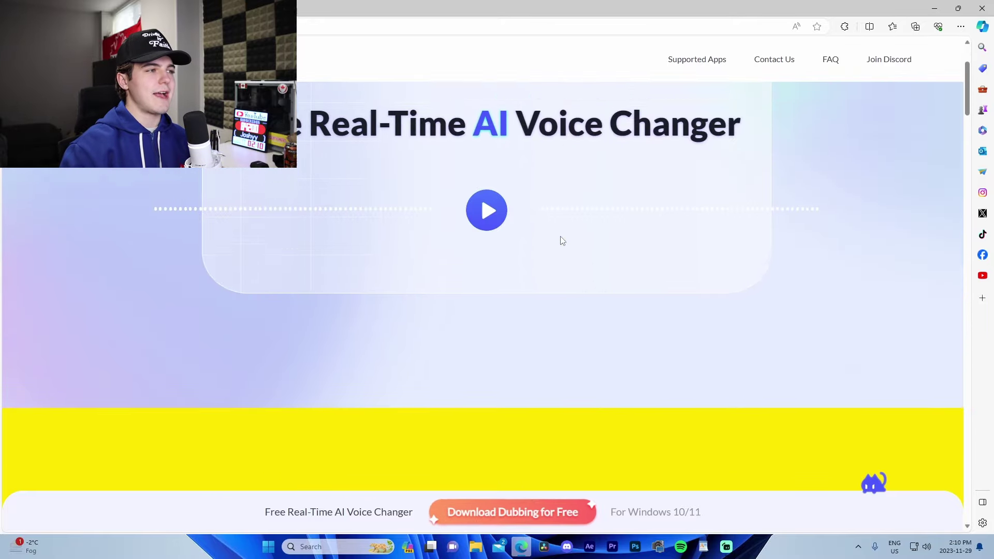
scroll(561, 251, "down", 5)
scroll(553, 256, "down", 5)
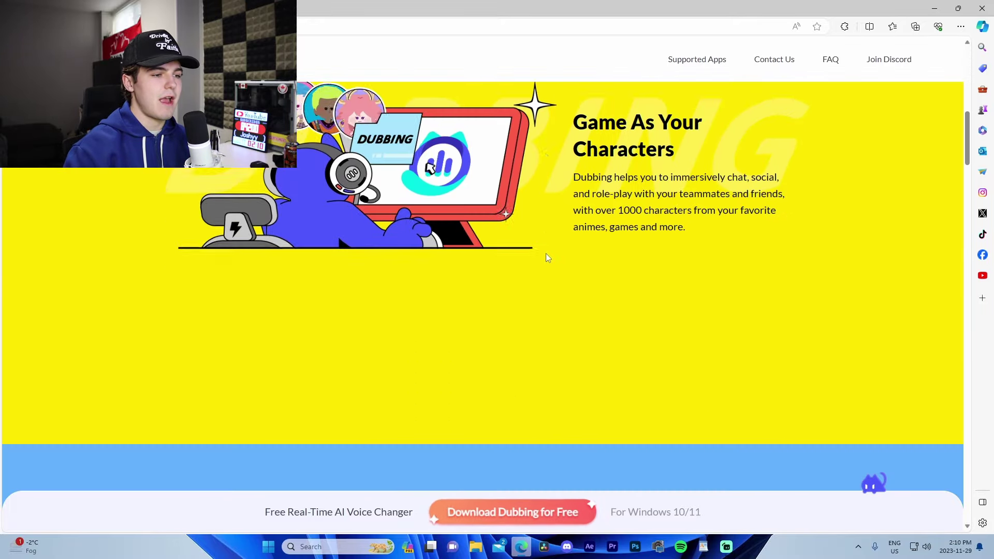
scroll(546, 254, "up", 2)
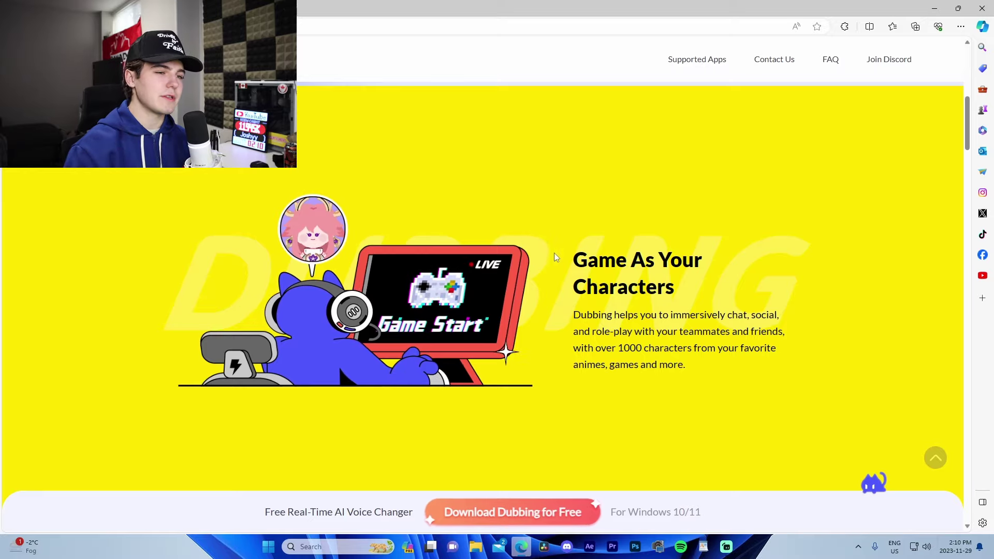
scroll(580, 253, "down", 2)
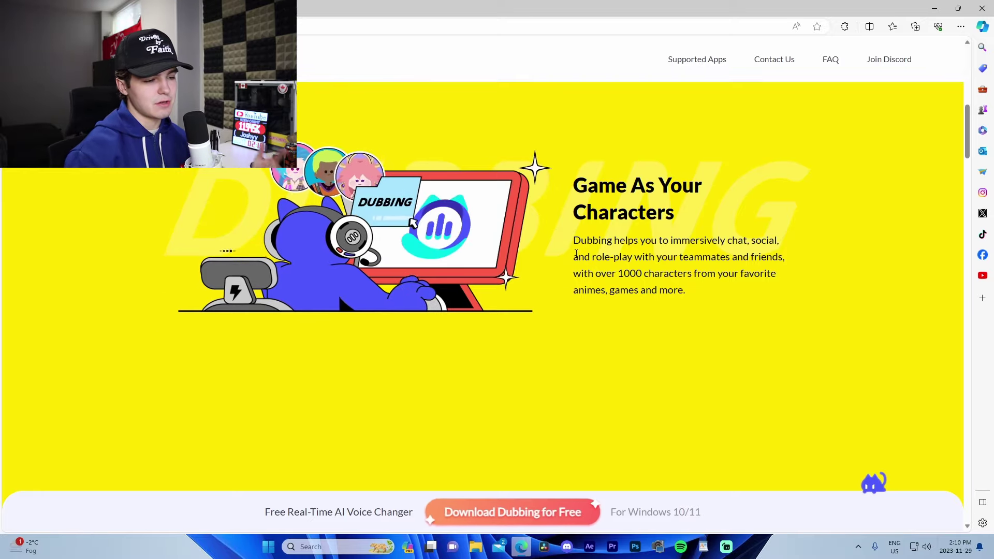
scroll(575, 259, "down", 2)
scroll(541, 241, "up", 2)
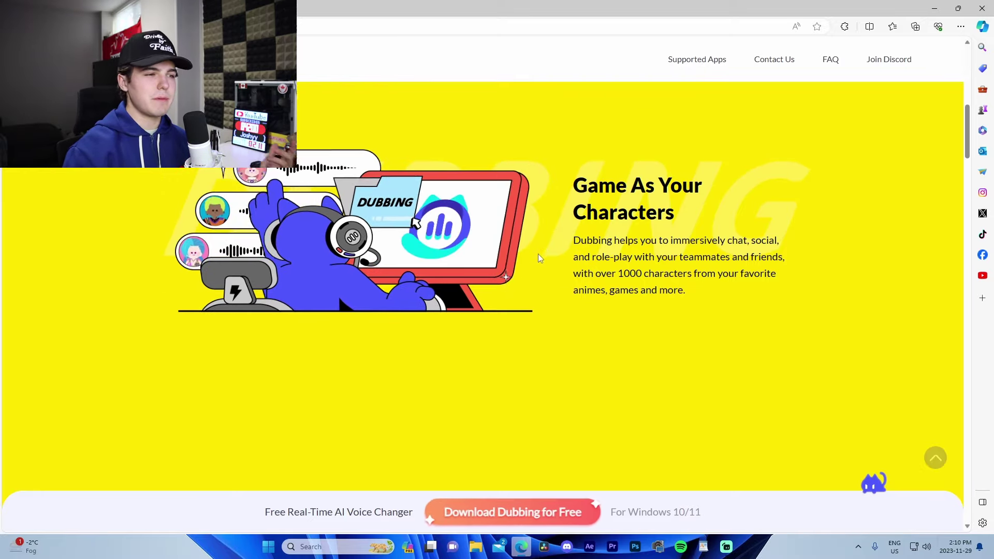
scroll(539, 256, "down", 2)
scroll(549, 253, "up", 2)
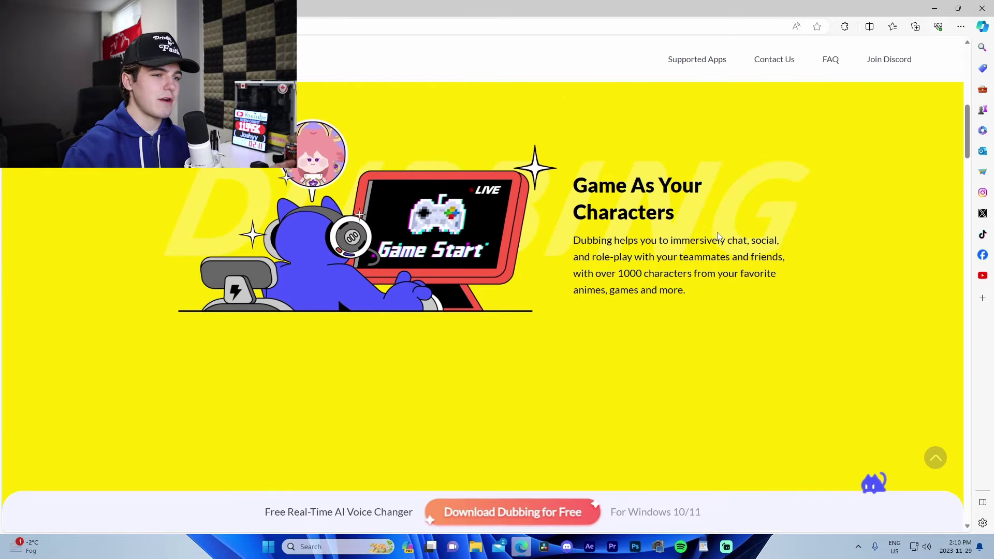
scroll(722, 237, "down", 2)
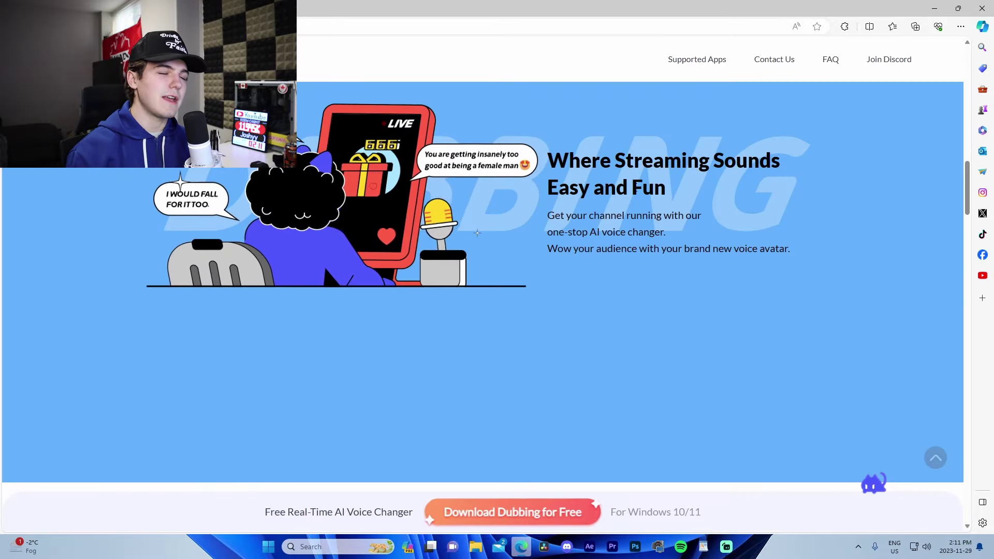
scroll(433, 202, "down", 6)
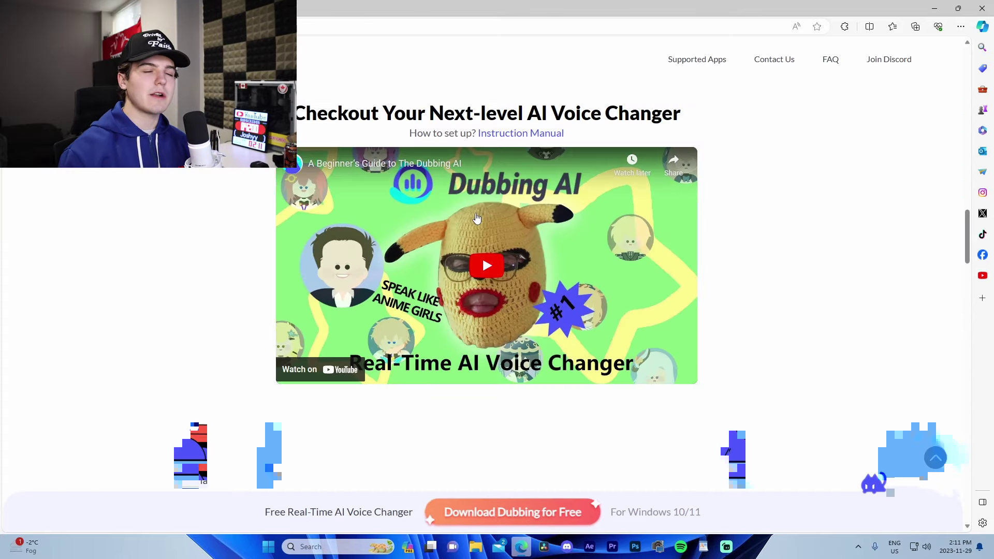
scroll(482, 256, "down", 3)
scroll(488, 243, "down", 5)
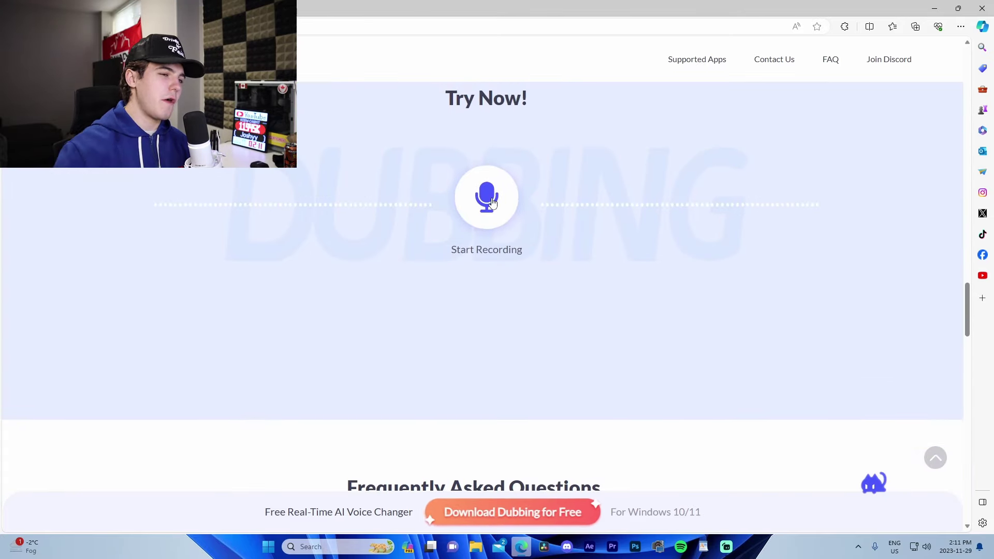
scroll(407, 185, "down", 2)
scroll(560, 204, "up", 10)
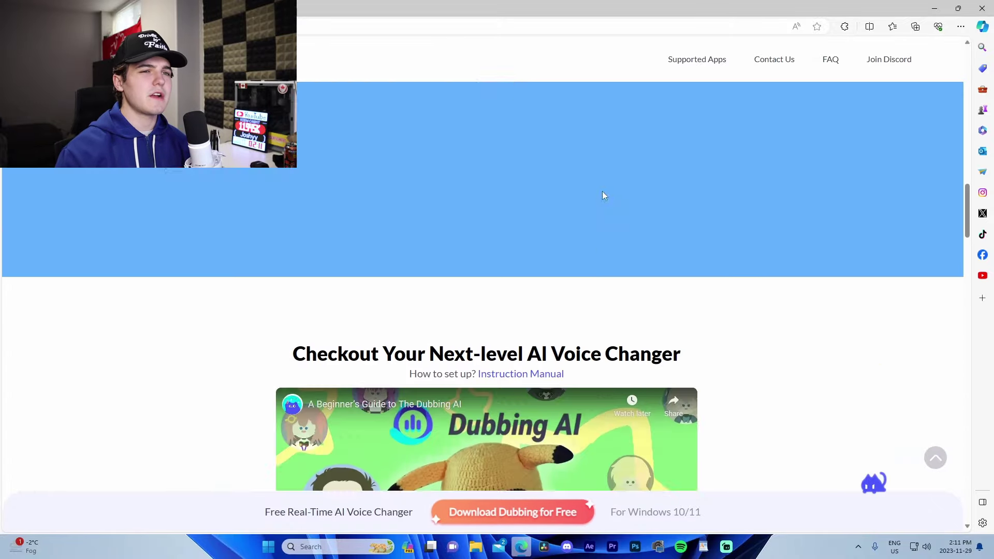
scroll(694, 62, "up", 10)
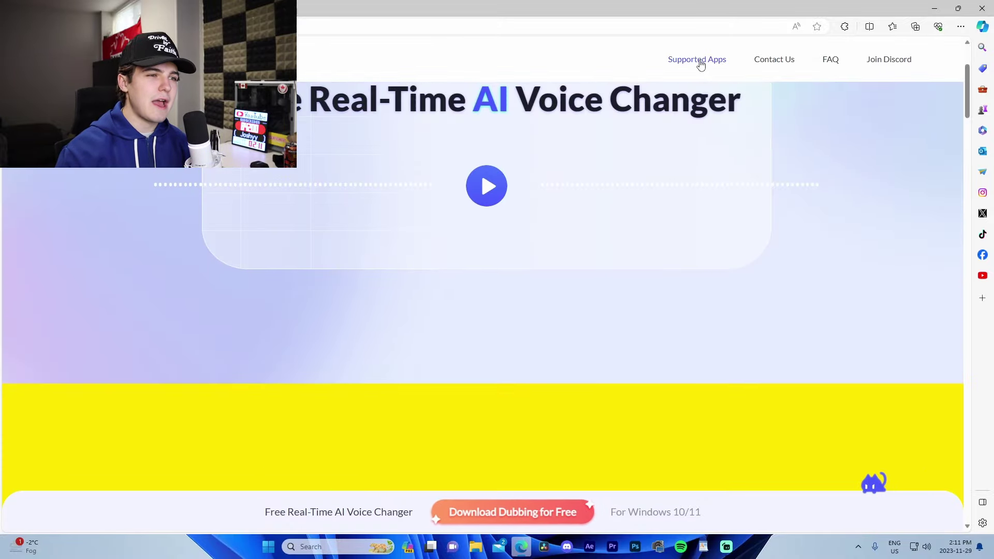
left_click(700, 64)
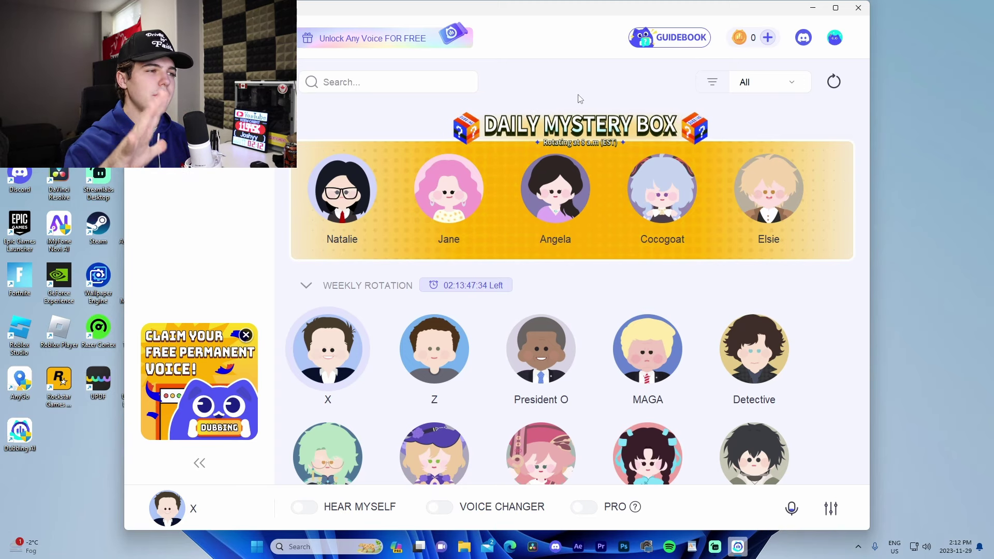
Open Dubbing AI's settings: podcast microphone as input, wireless headphones for hear-myself, both volumes 50.
left_click(833, 40)
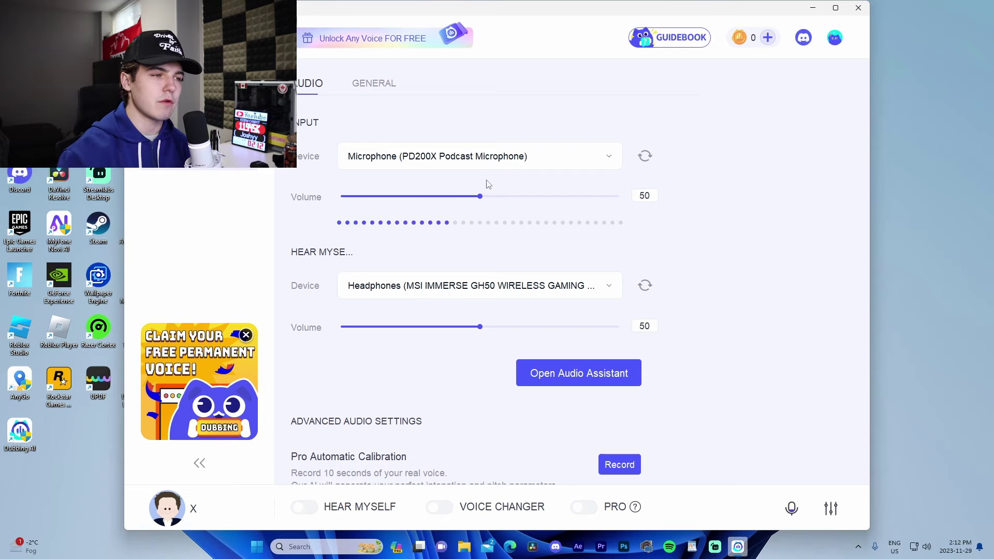
Review the audio options down to Echo Remover and Noise Cancellation, then show the General settings.
scroll(468, 328, "down", 2)
scroll(466, 357, "down", 1)
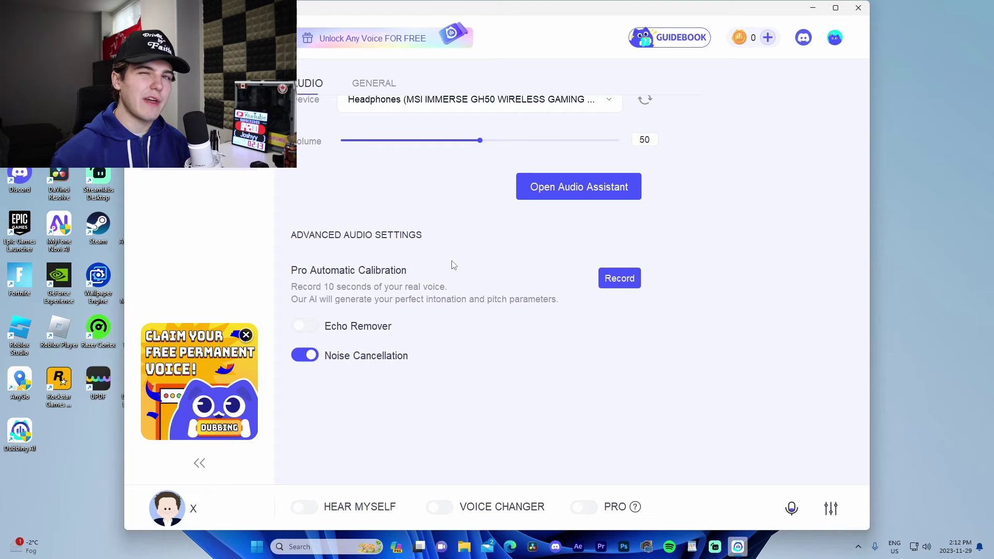
left_click(376, 82)
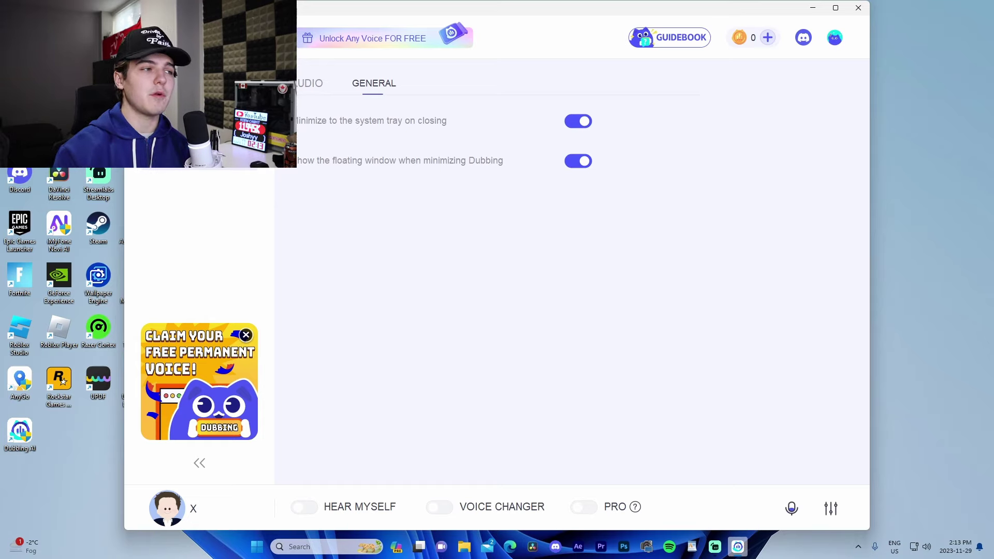
Close Dubbing AI's settings to show the Daily Mystery Box and Weekly Rotation voices again.
left_click(155, 93)
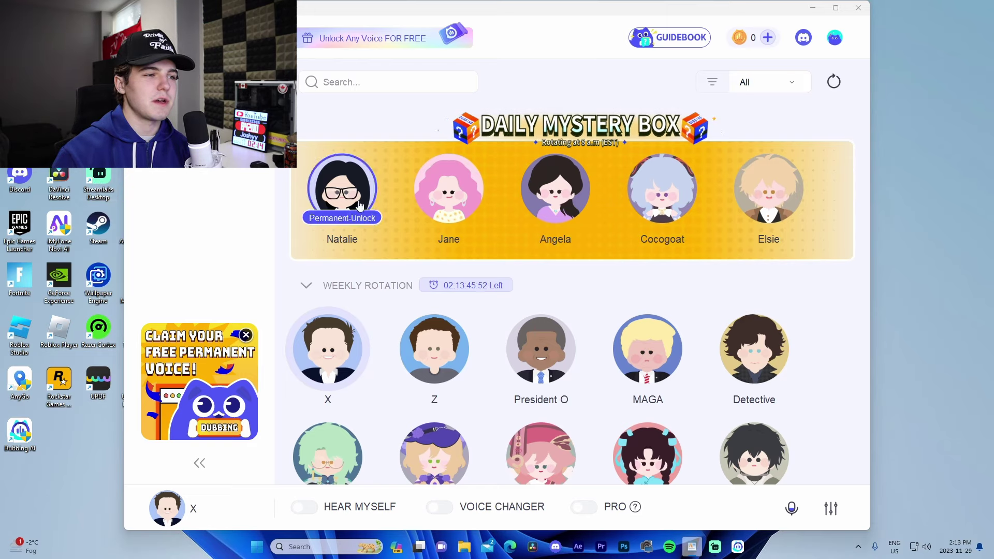
Browse the voice library to President O and confirm the Voice Changer toggle is on.
scroll(332, 218, "down", 3)
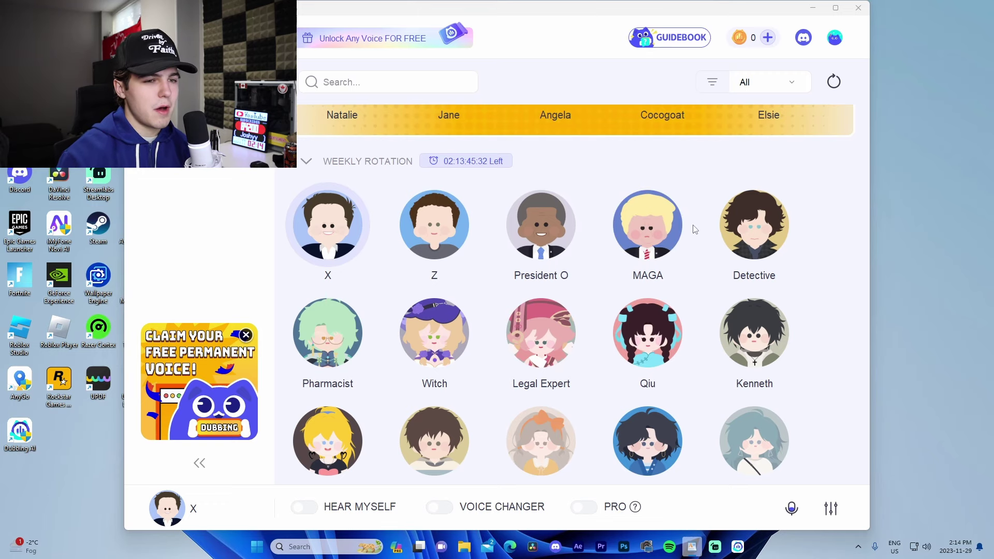
scroll(362, 337, "down", 2)
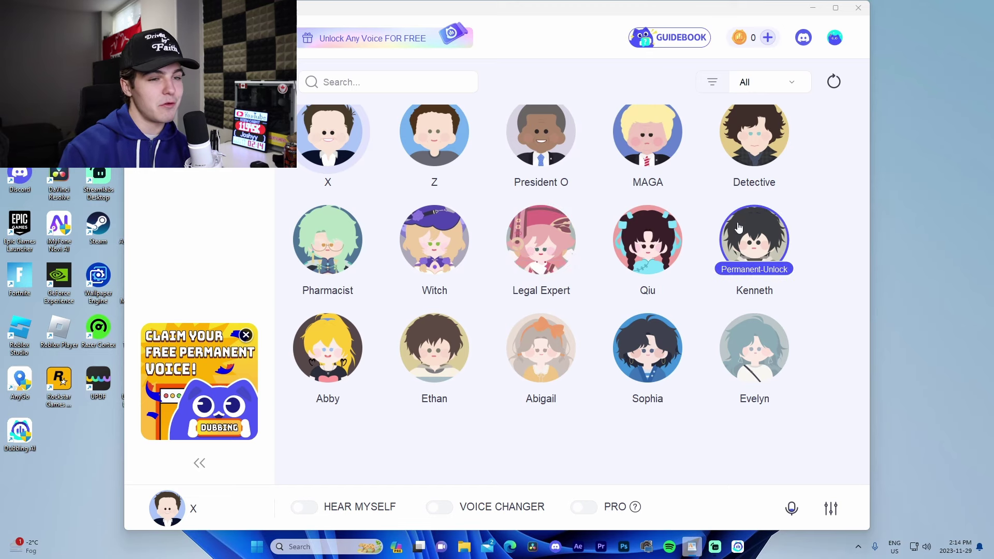
scroll(544, 352, "up", 4)
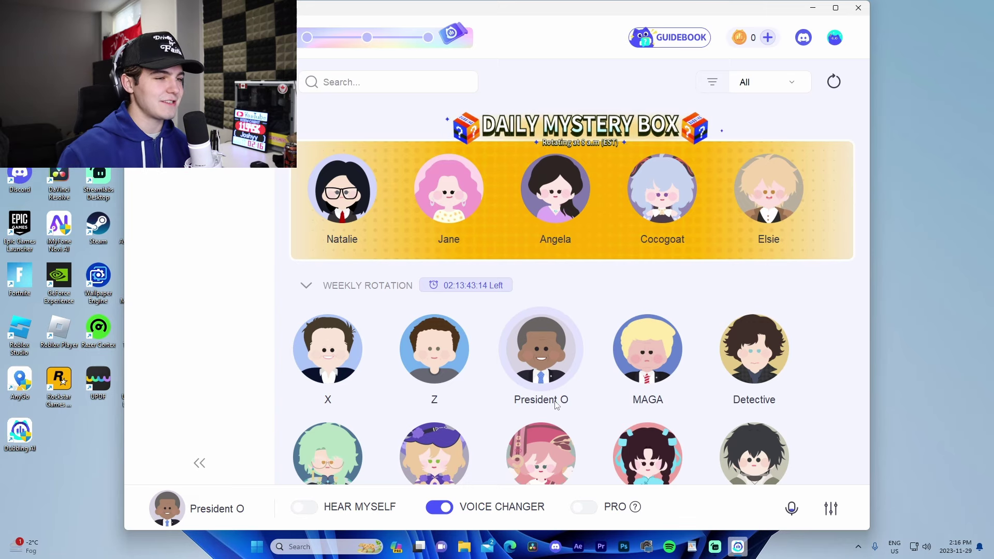
Try the Pharmacist voice from Weekly Rotation, then settle on Legal Expert as the current voice.
scroll(488, 460, "down", 1)
scroll(488, 460, "down", 1)
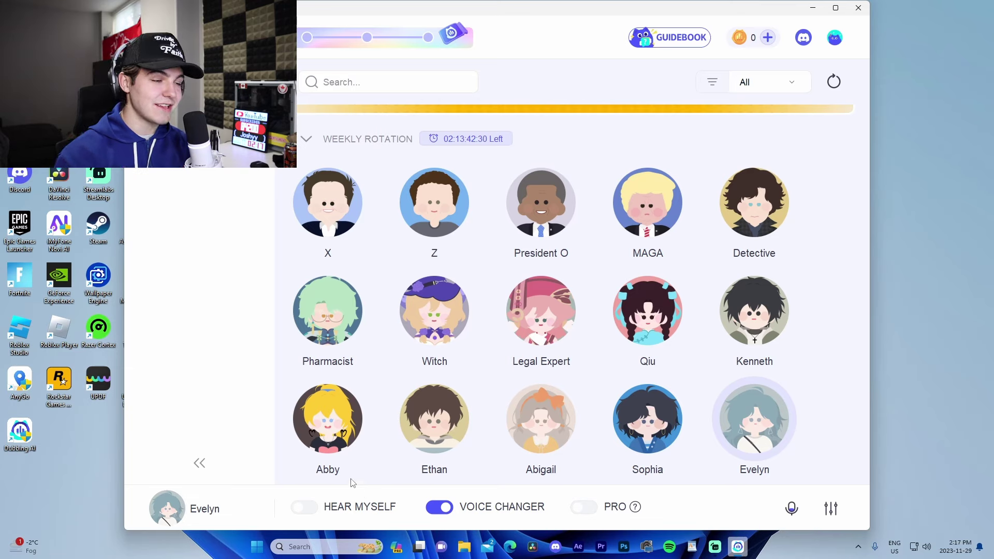
left_click(316, 308)
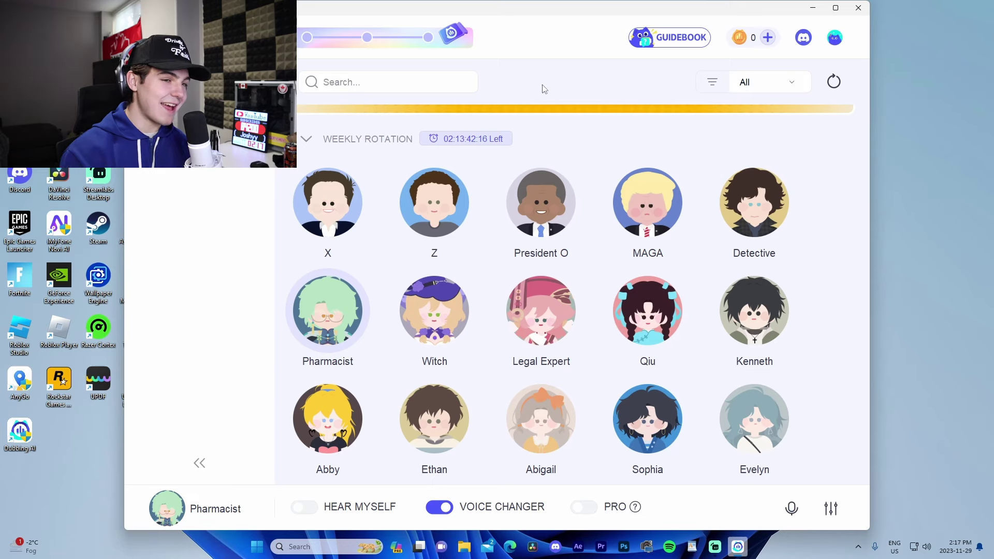
left_click(542, 310)
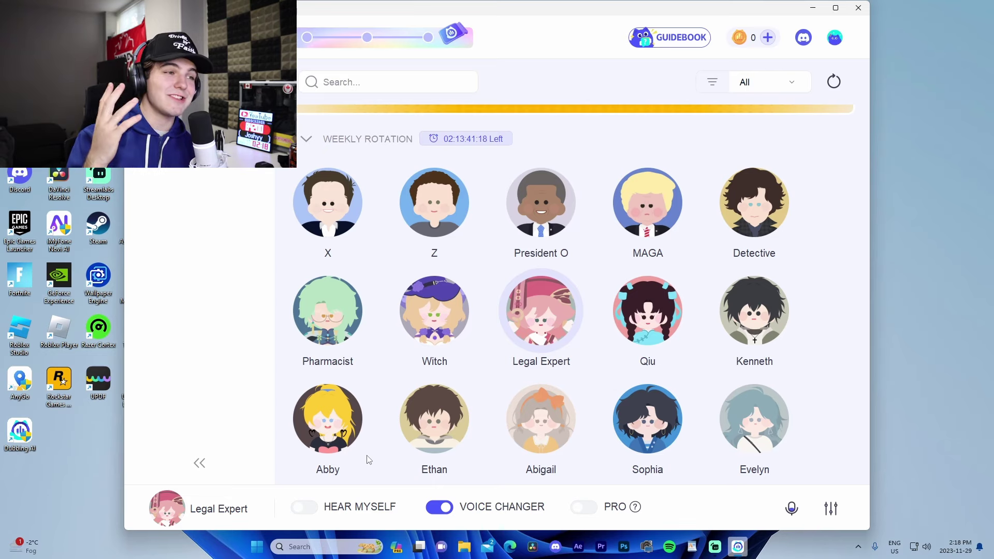
scroll(648, 290, "up", 3)
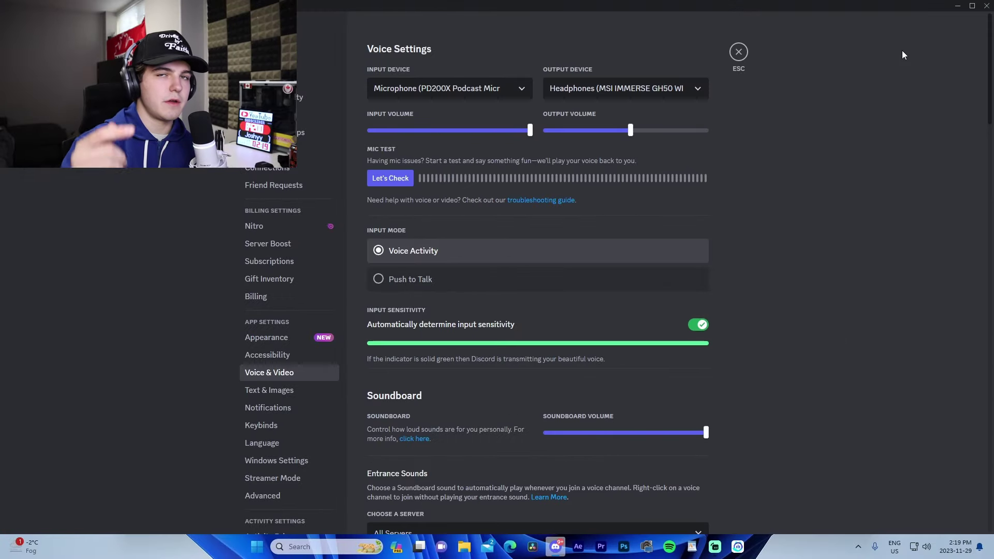
Set Discord's Input Device to Microphone (Dubbing Virtual Device).
left_click(457, 100)
left_click(619, 91)
left_click(490, 88)
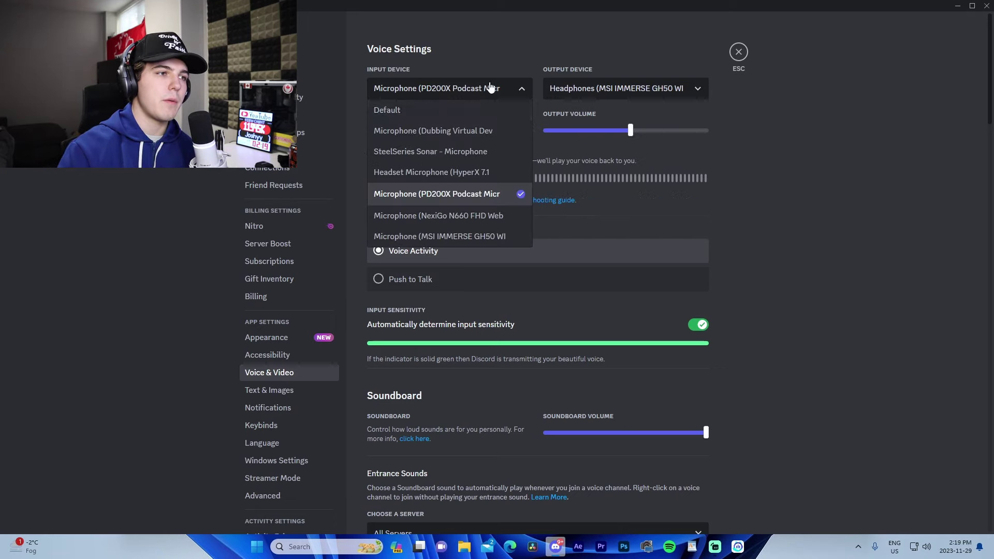
left_click(450, 133)
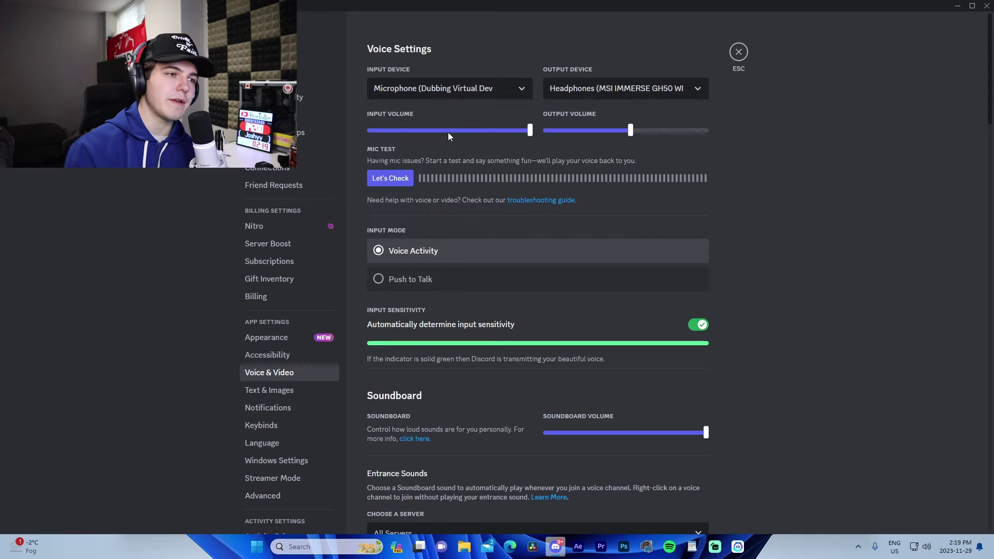
left_click(485, 87)
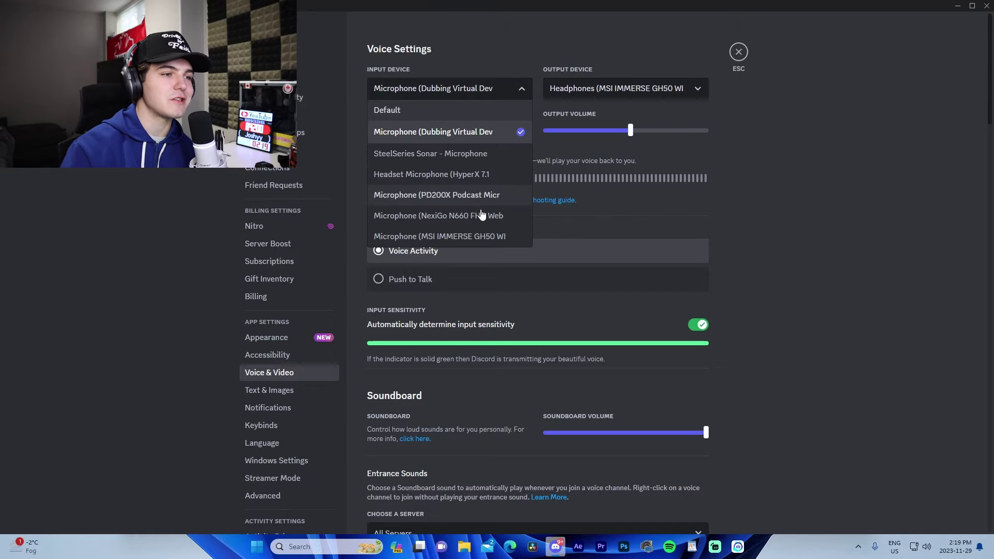
left_click(902, 238)
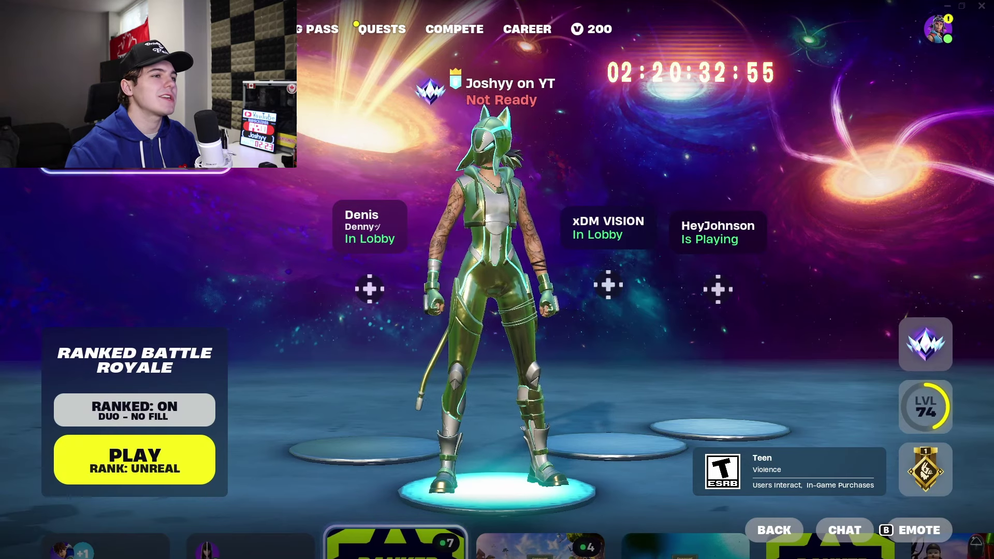
In Fortnite's Audio settings, set Voice Chat Input Device to Microphone (Dubbing Virtual Device) and apply.
left_click(927, 344)
key("Escape")
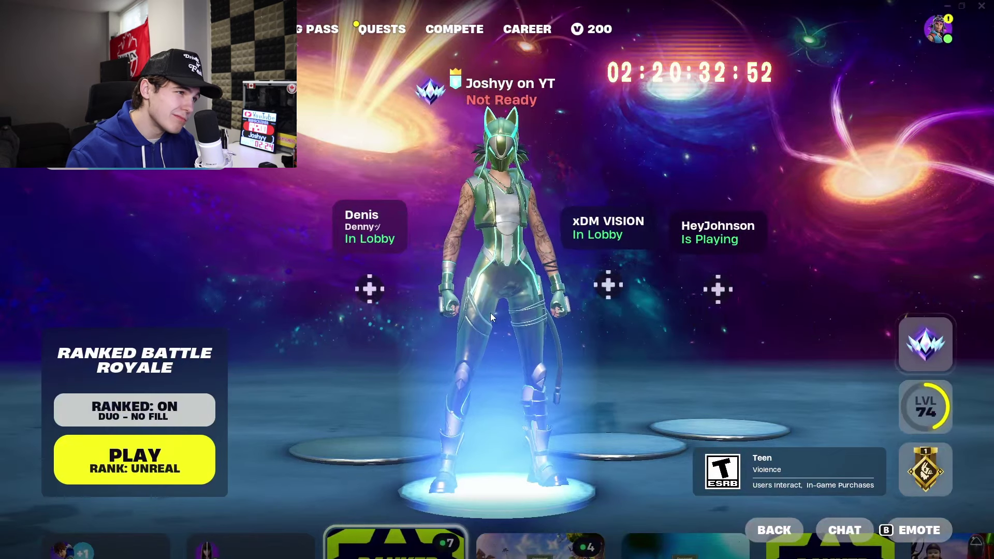
key("Escape")
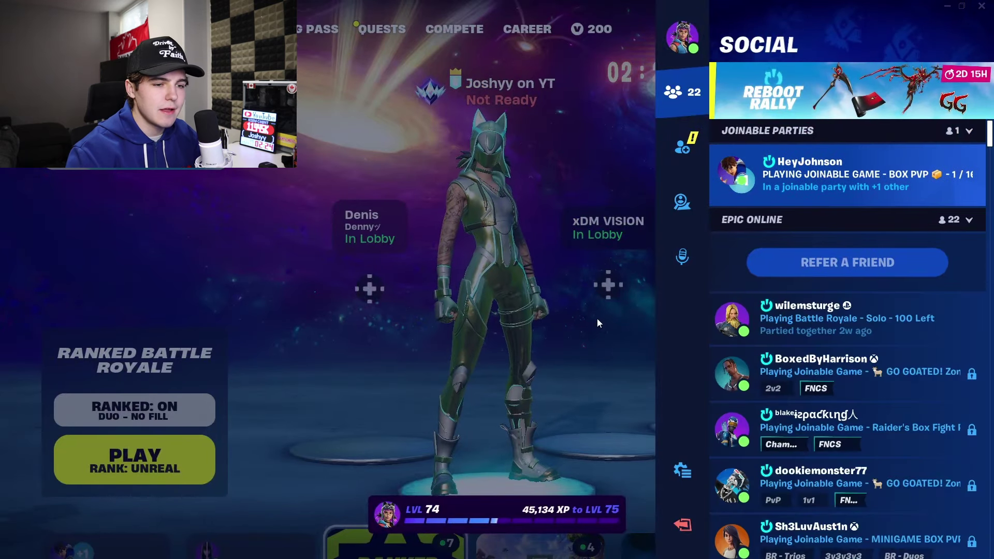
left_click(682, 472)
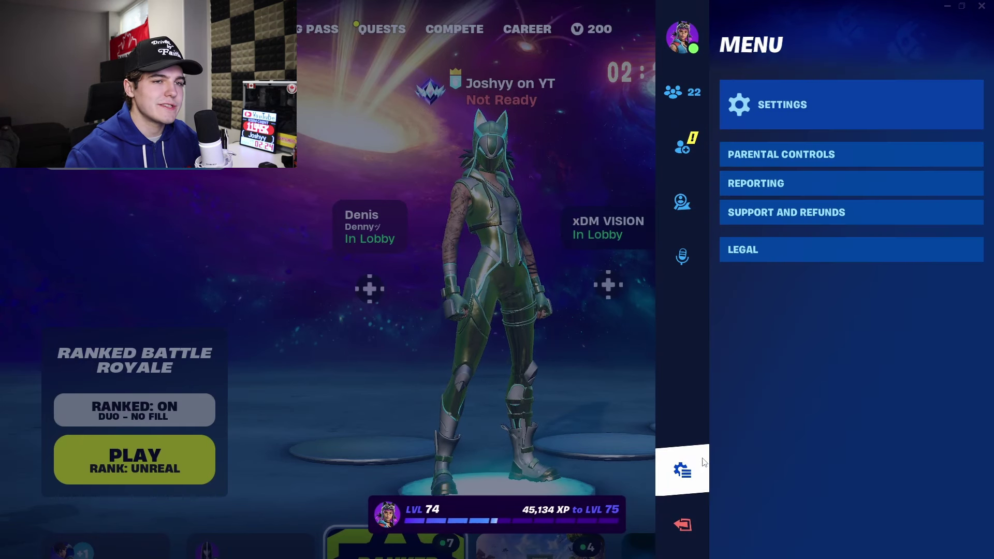
left_click(728, 105)
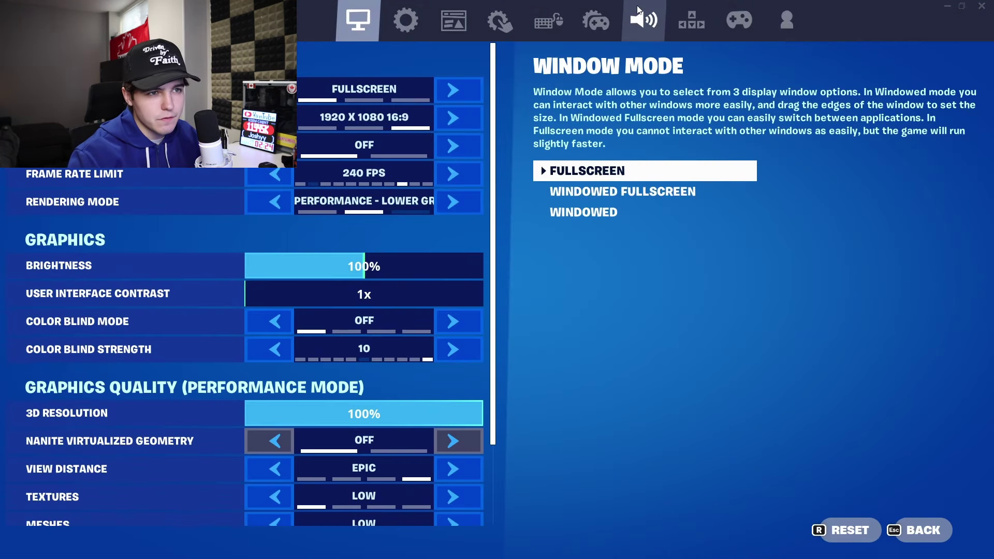
left_click(639, 8)
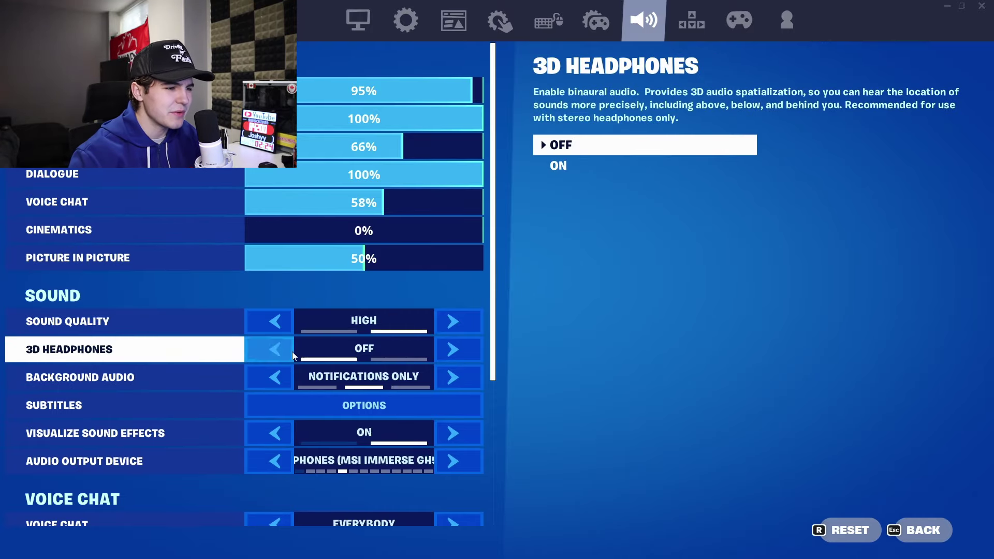
scroll(238, 457, "down", 3)
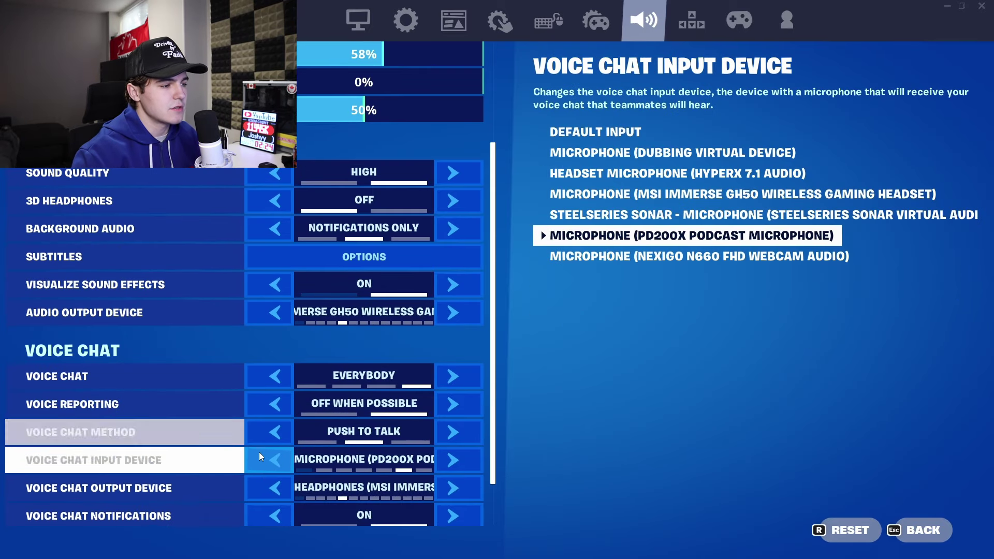
left_click(265, 457)
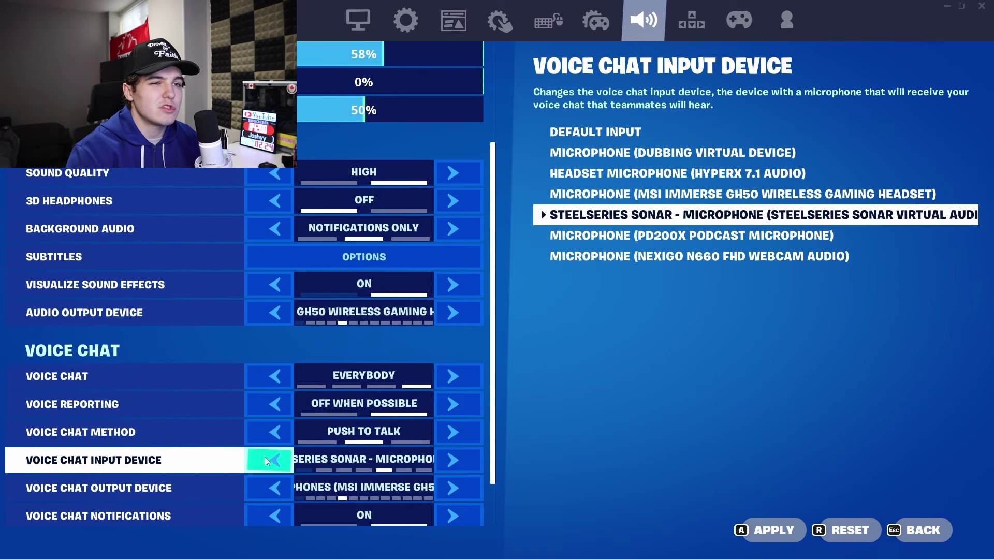
left_click(265, 457)
left_click(265, 456)
left_click(265, 456)
left_click(770, 530)
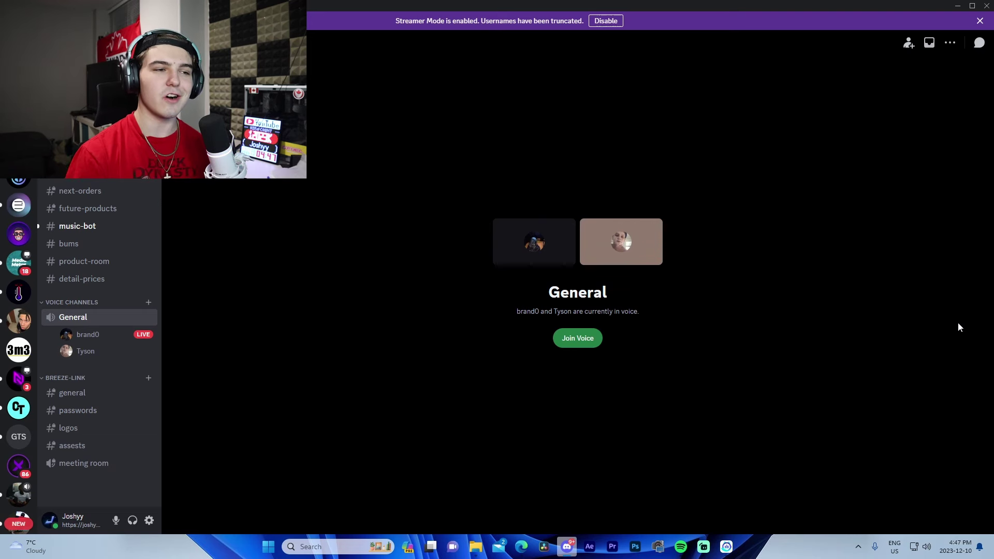
Confirm Dubbing AI's Qiu voice is active, then join Discord's General voice channel.
left_click(727, 546)
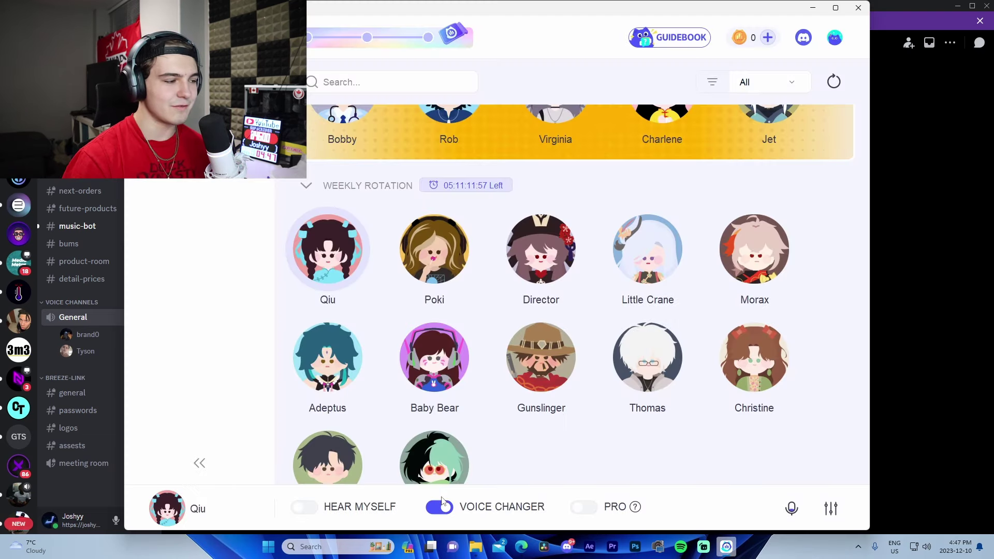
left_click(568, 547)
left_click(576, 337)
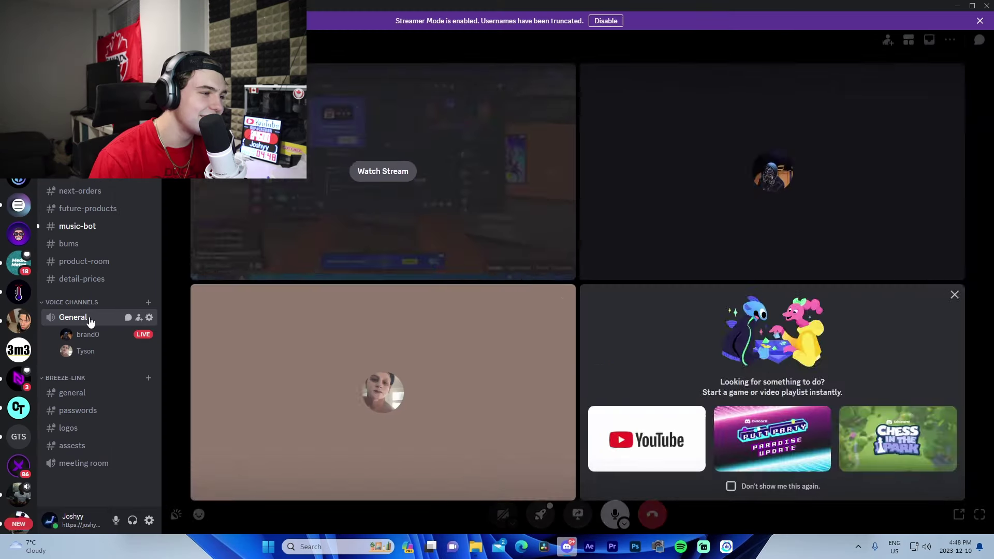